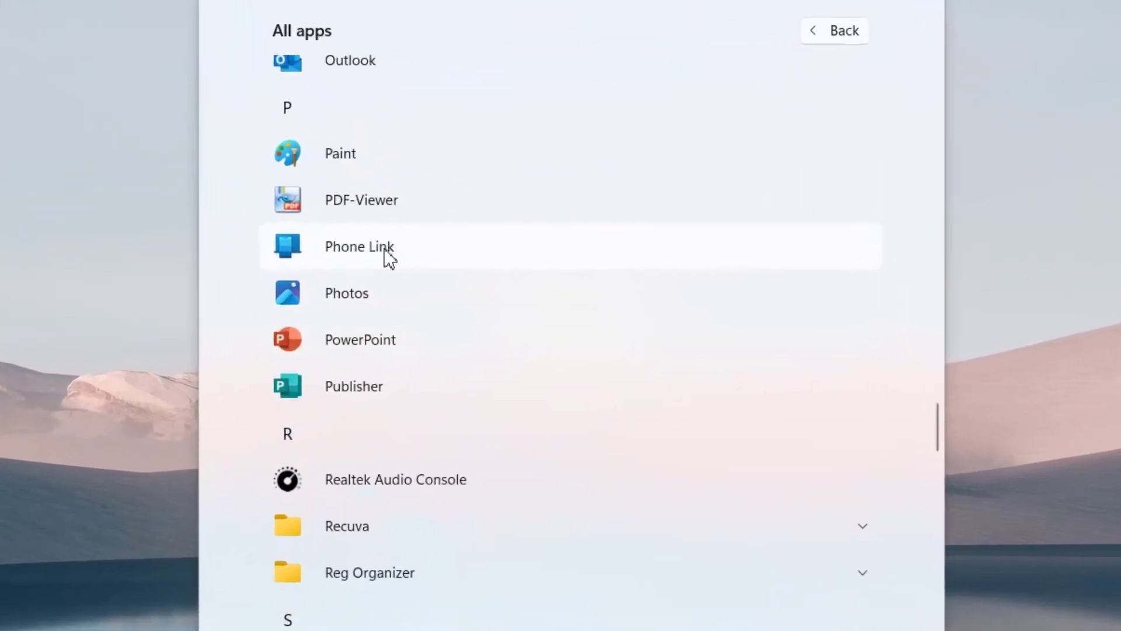
Step: Launch Phone Link, page through the photos, calls and conversations slides, and begin setup
click(348, 252)
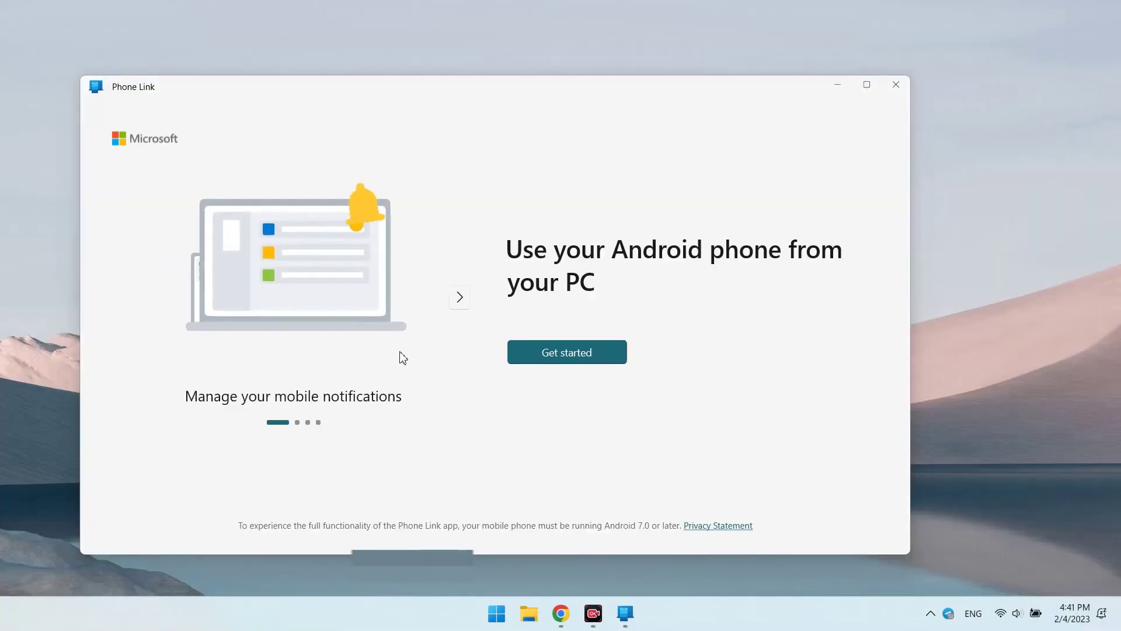
click(459, 298)
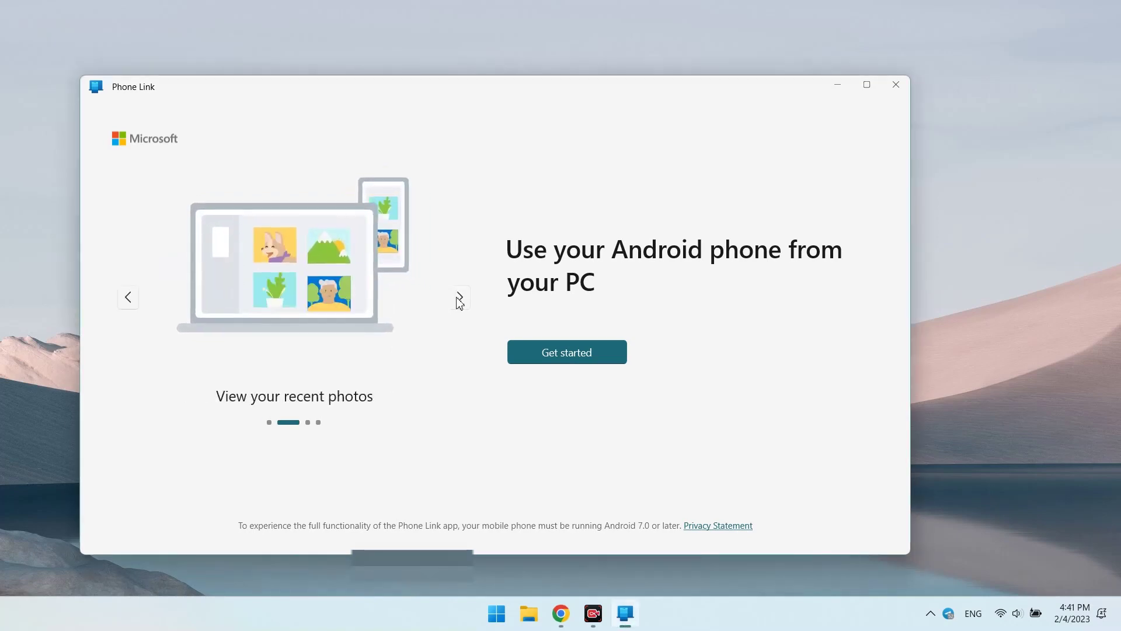
click(459, 298)
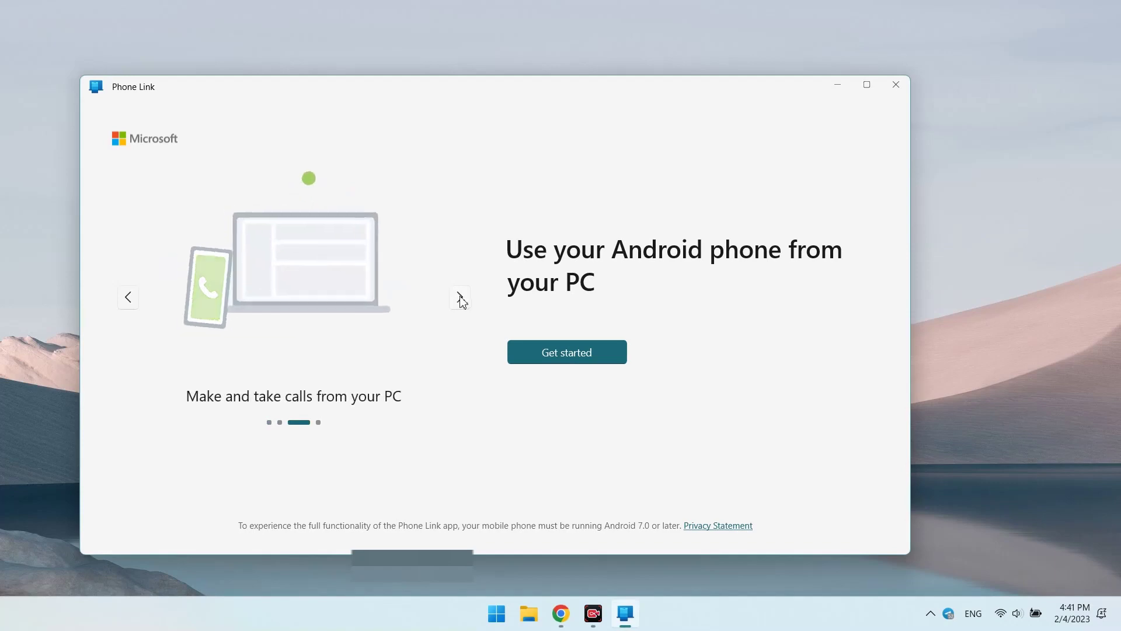
click(459, 302)
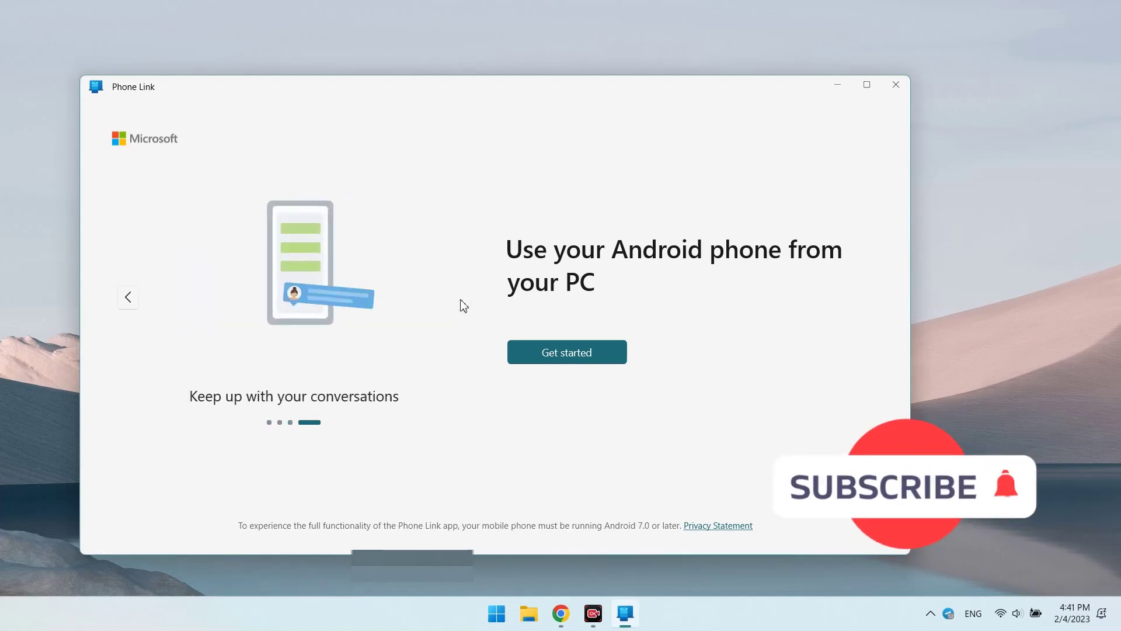
click(565, 343)
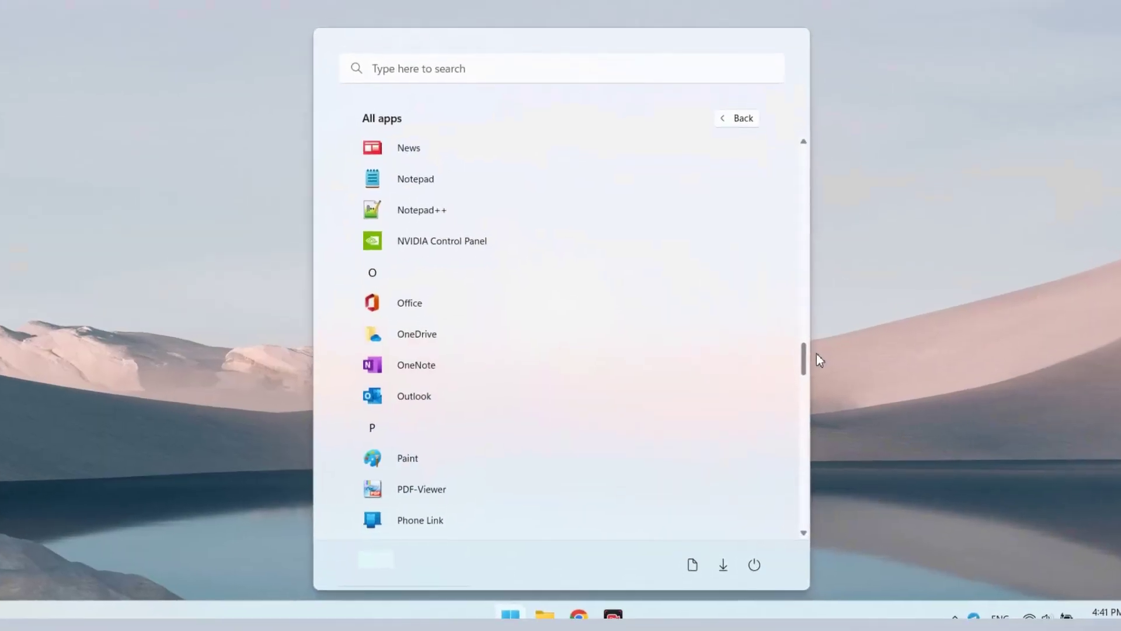
scroll(816, 353, down, 5)
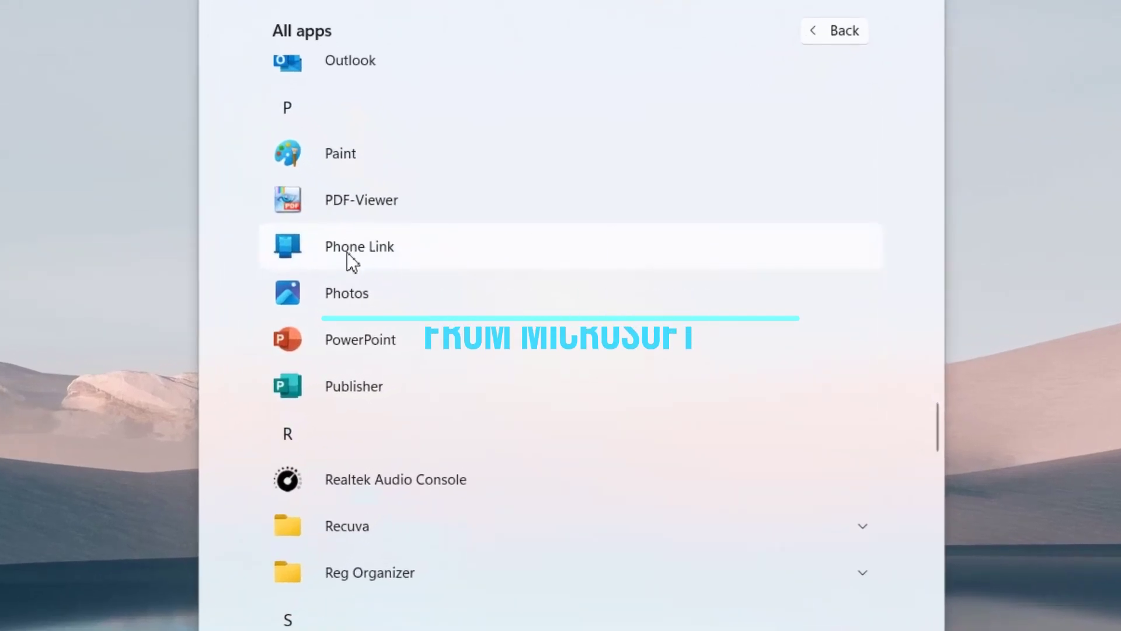
Step: Launch Phone Link from the All apps list under P
click(353, 252)
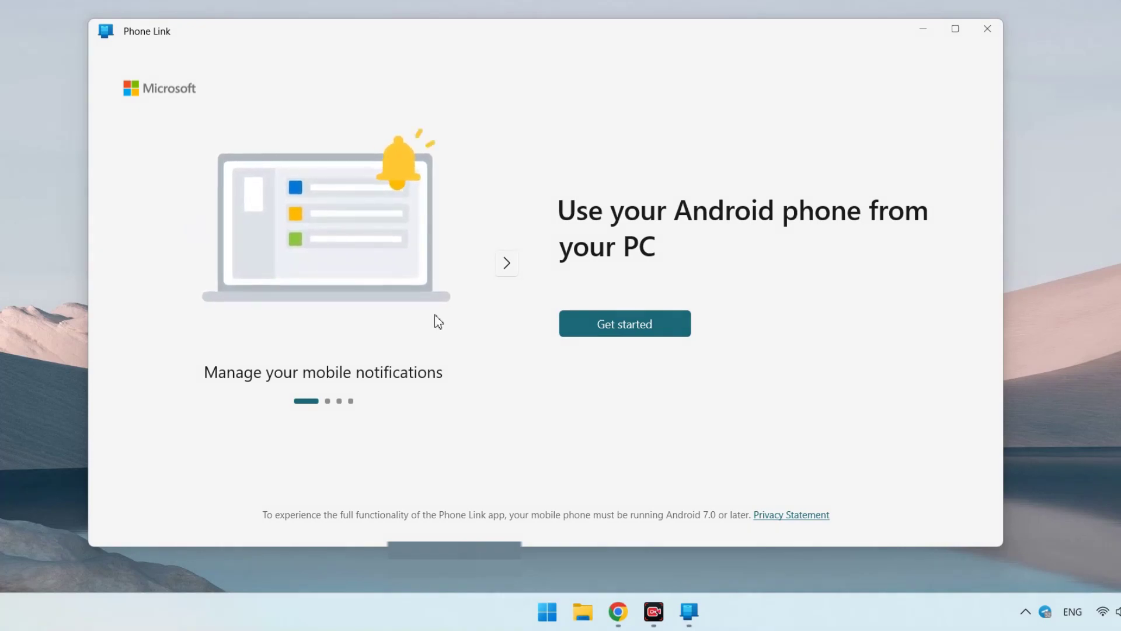
Step: Page to the 'Keep up with your conversations' slide and accept the incoming call on the PC
click(505, 264)
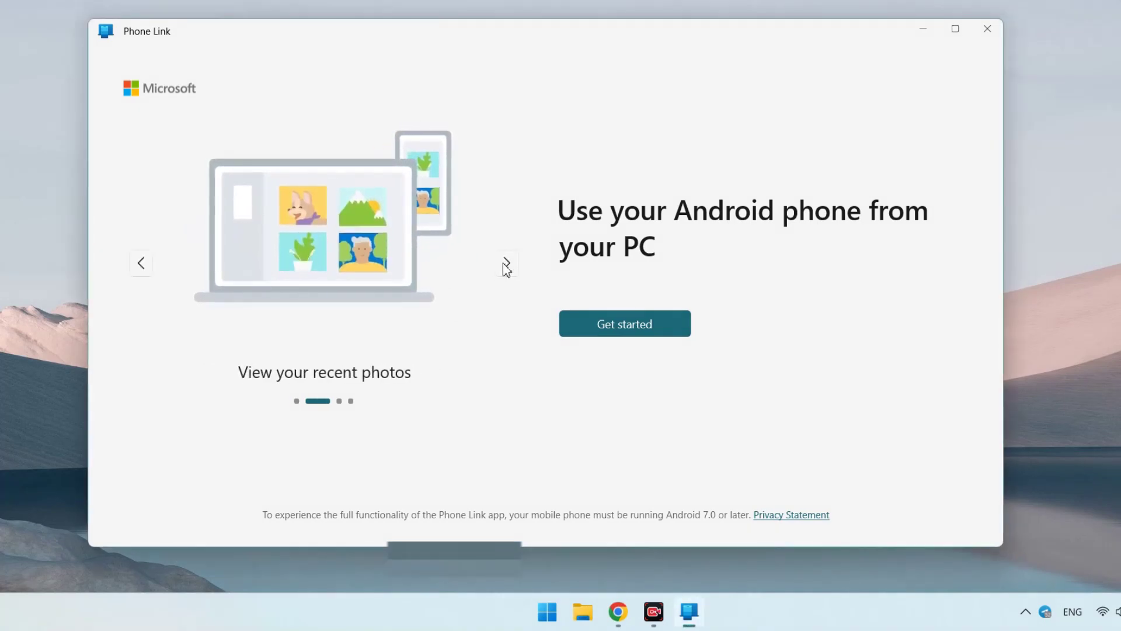
click(505, 264)
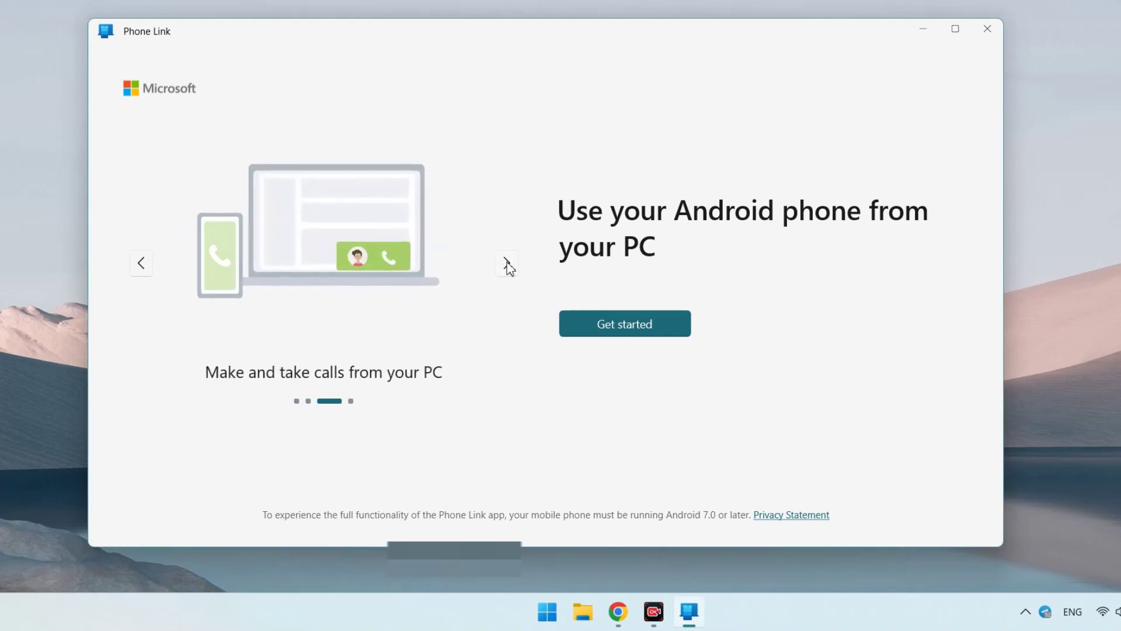
click(507, 266)
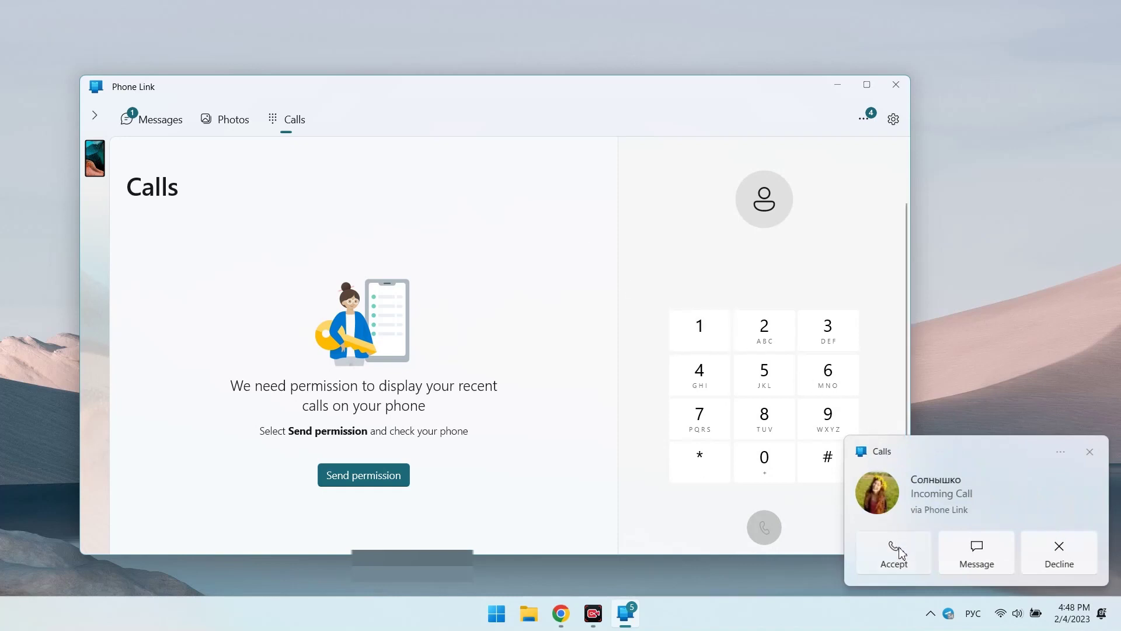
click(894, 552)
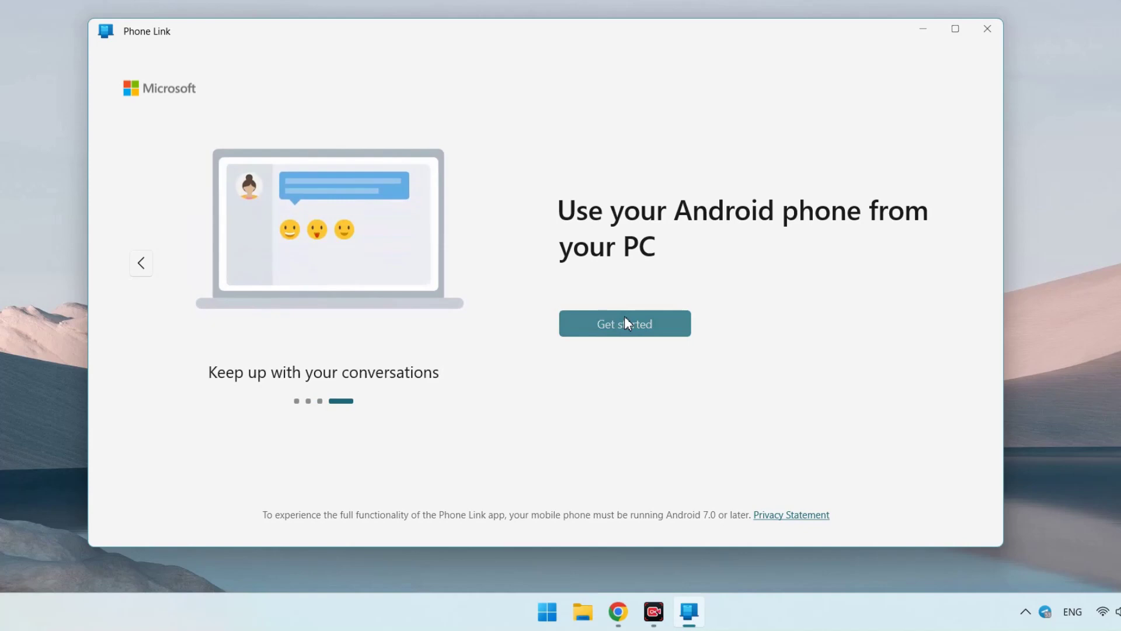
Step: Start setup, confirm the Link to Windows app is ready, and pair the phone by QR code
click(625, 323)
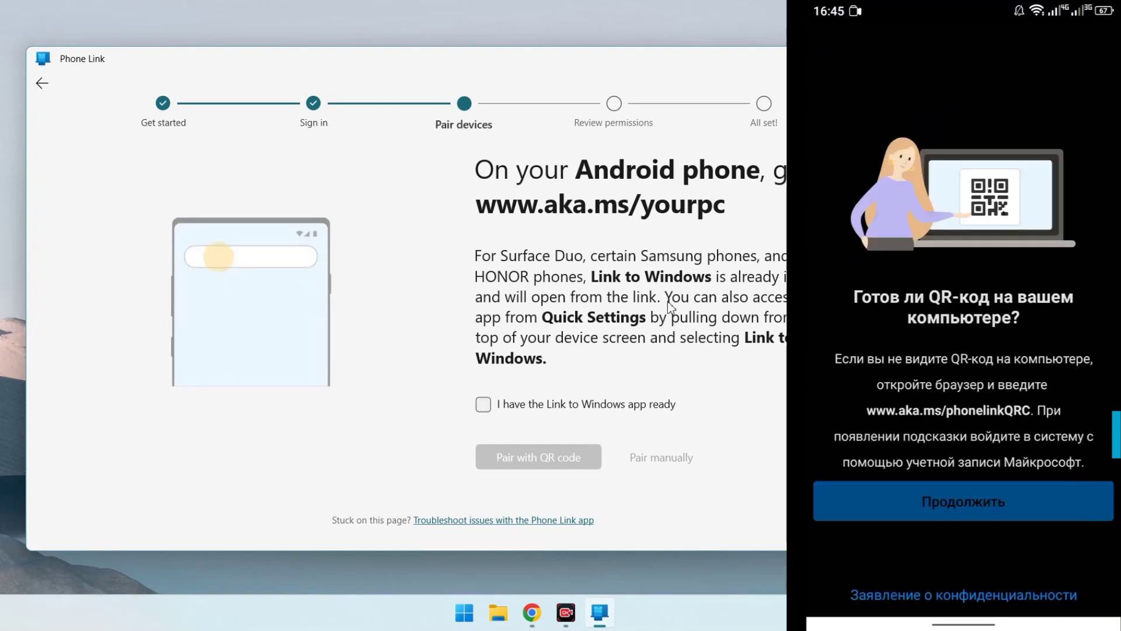
click(653, 406)
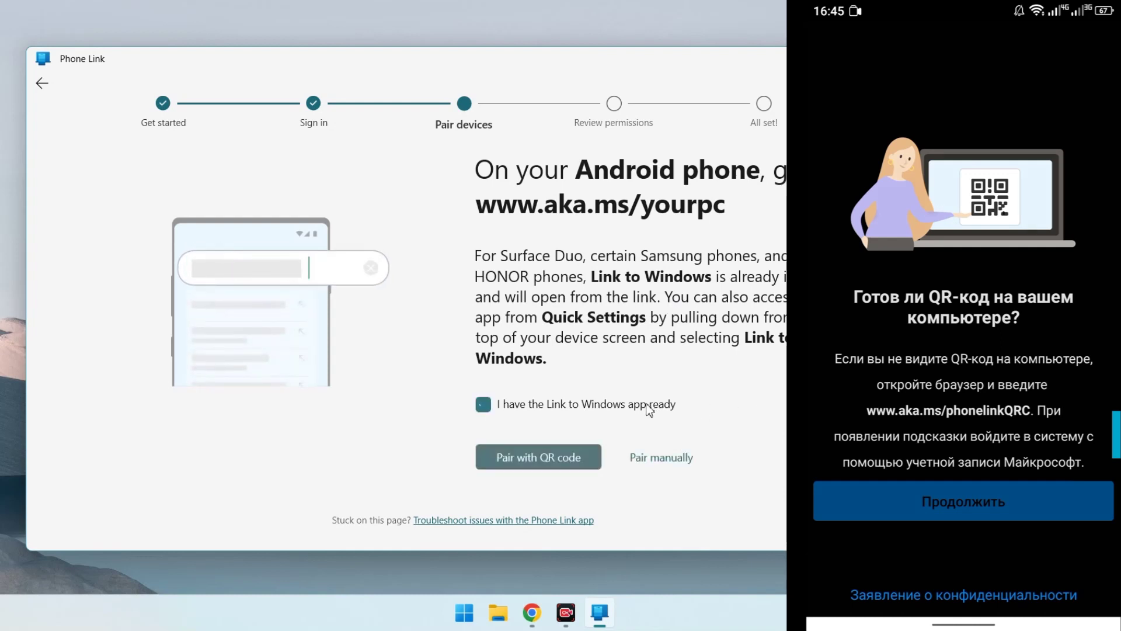
click(555, 461)
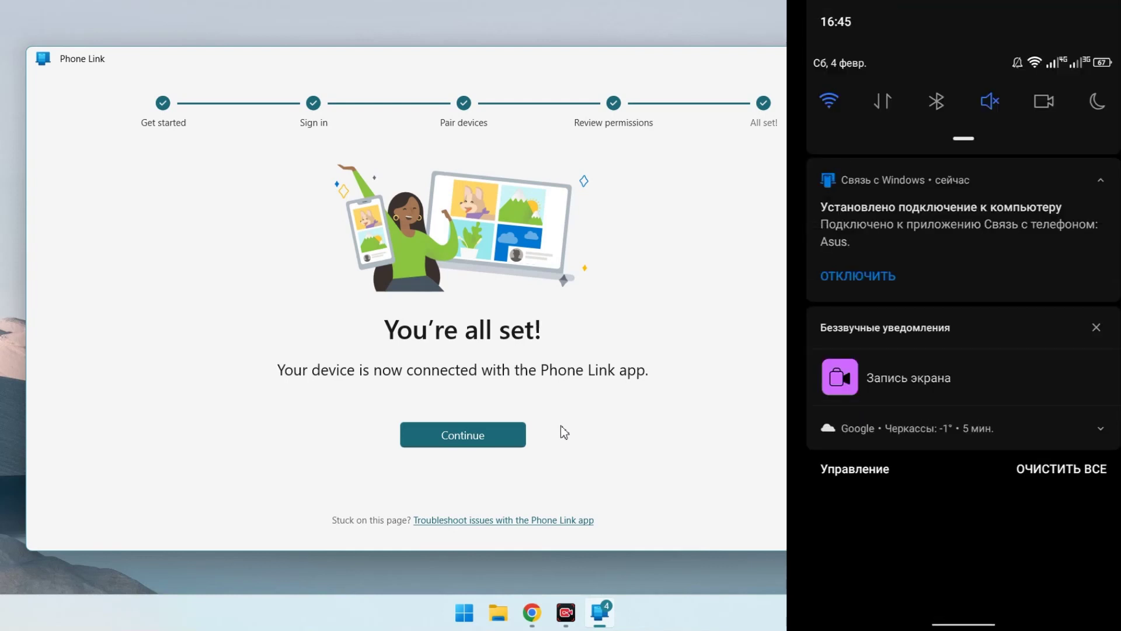
Step: Skip past the post-setup prompts and What's New suggestions into the app
click(463, 435)
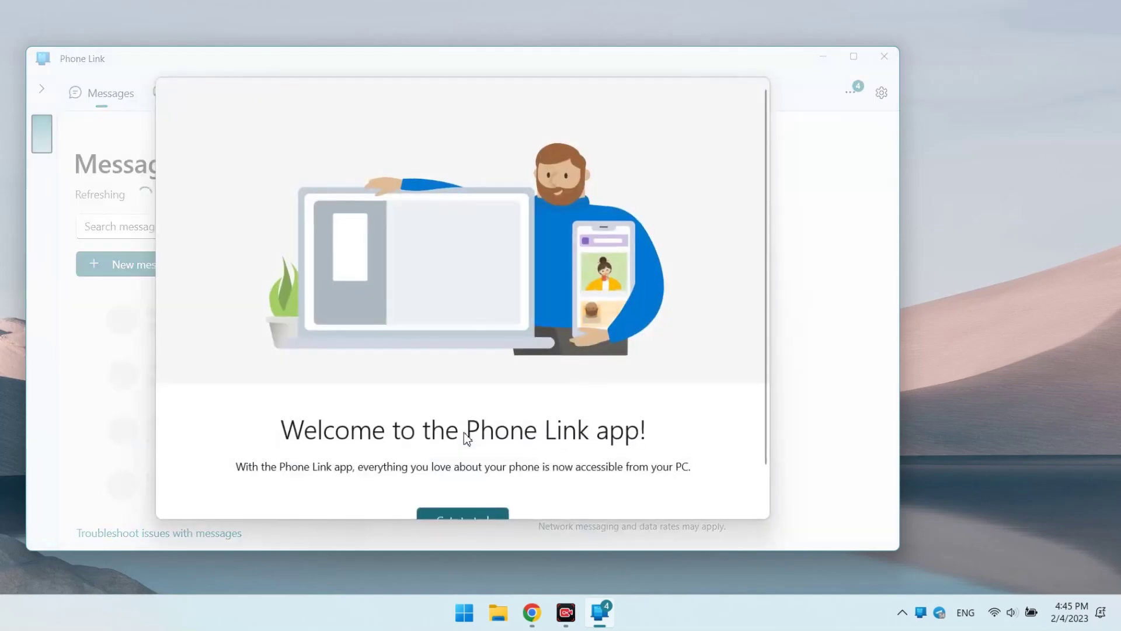
scroll(466, 435, down, 2)
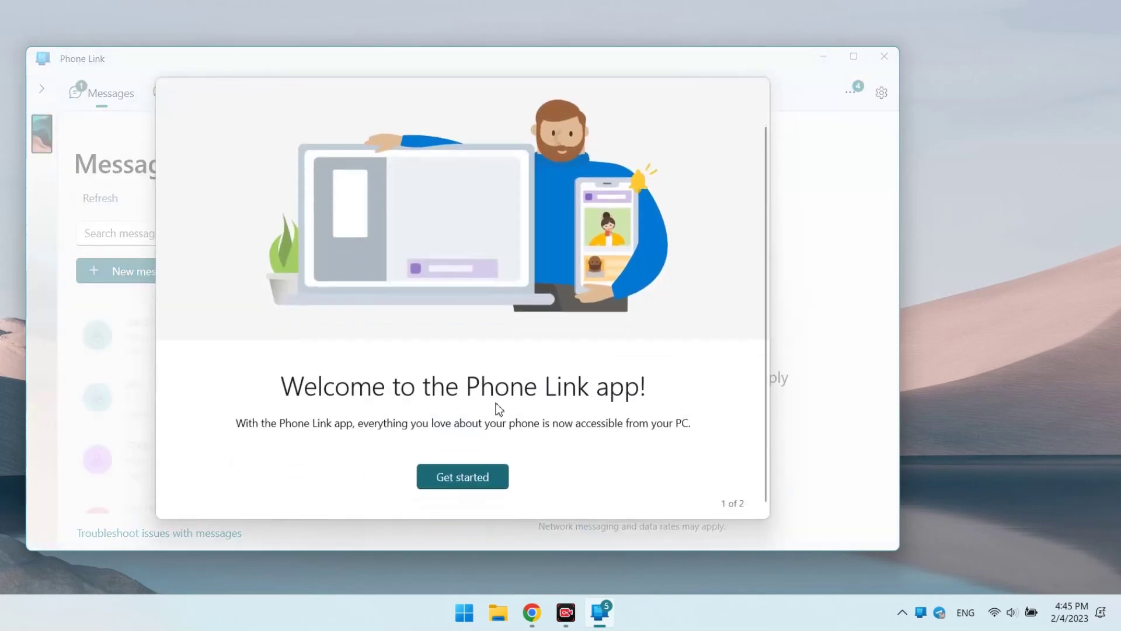
click(468, 463)
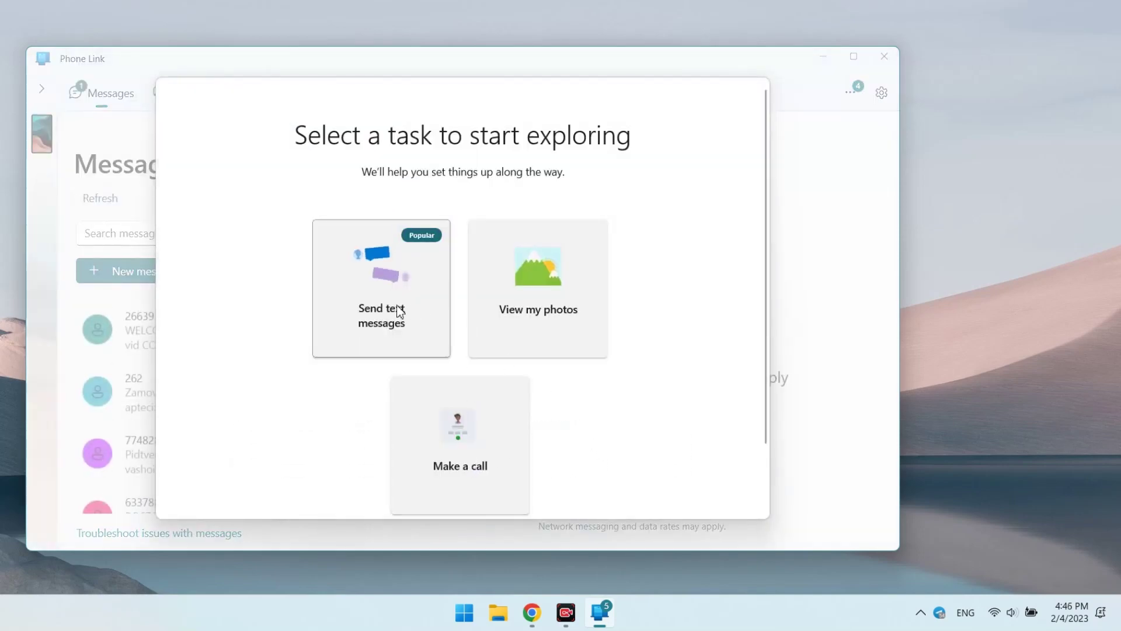
scroll(477, 435, down, 2)
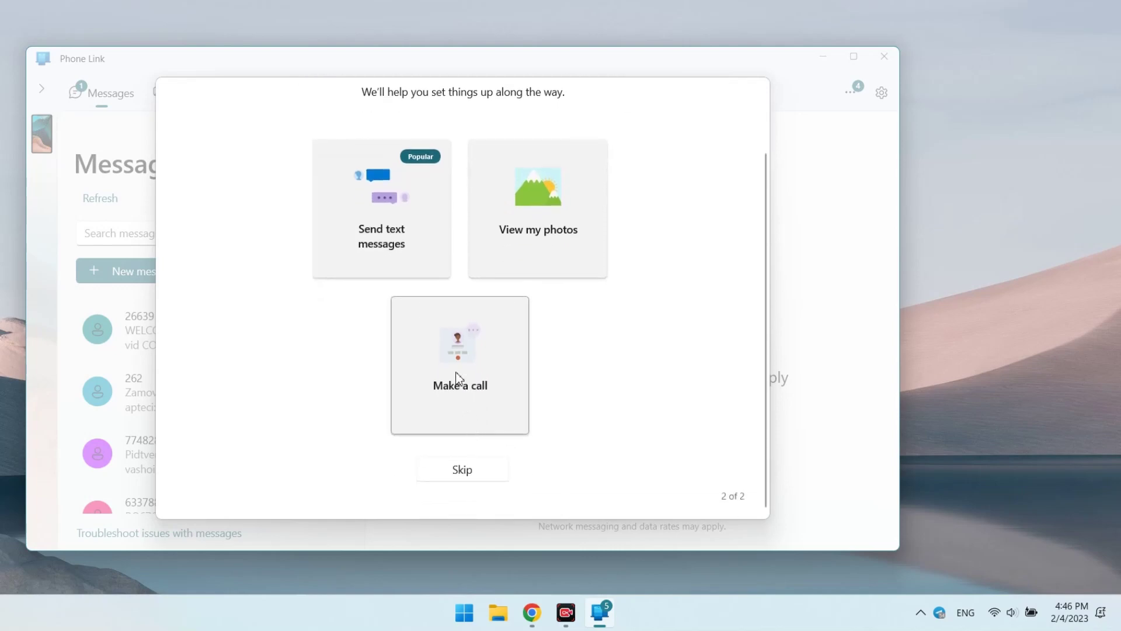
click(474, 466)
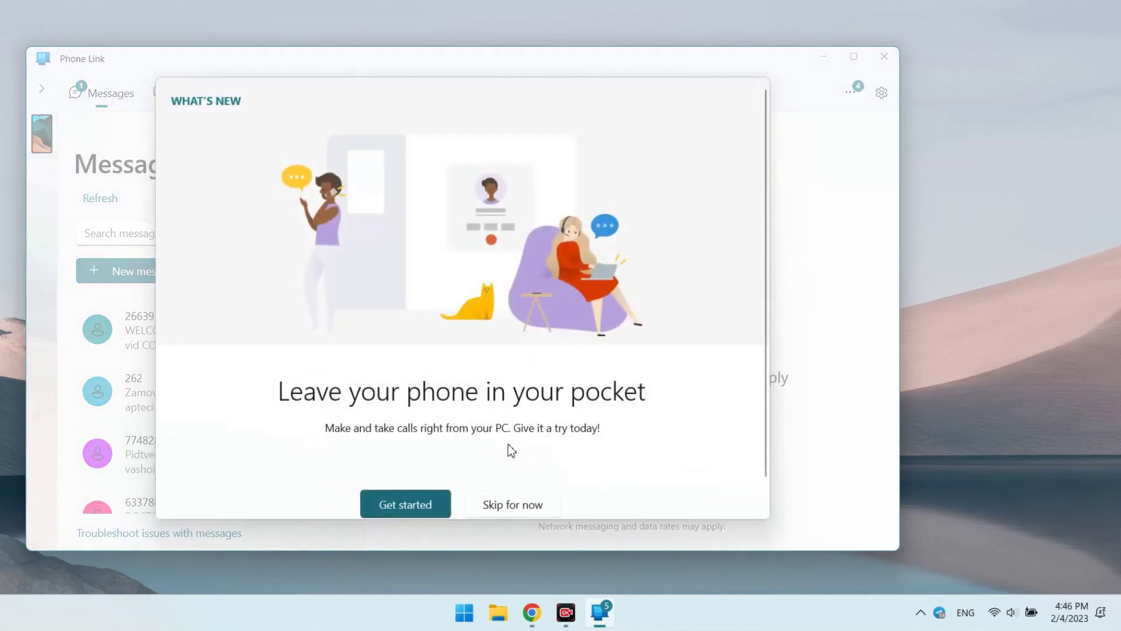
scroll(409, 391, down, 2)
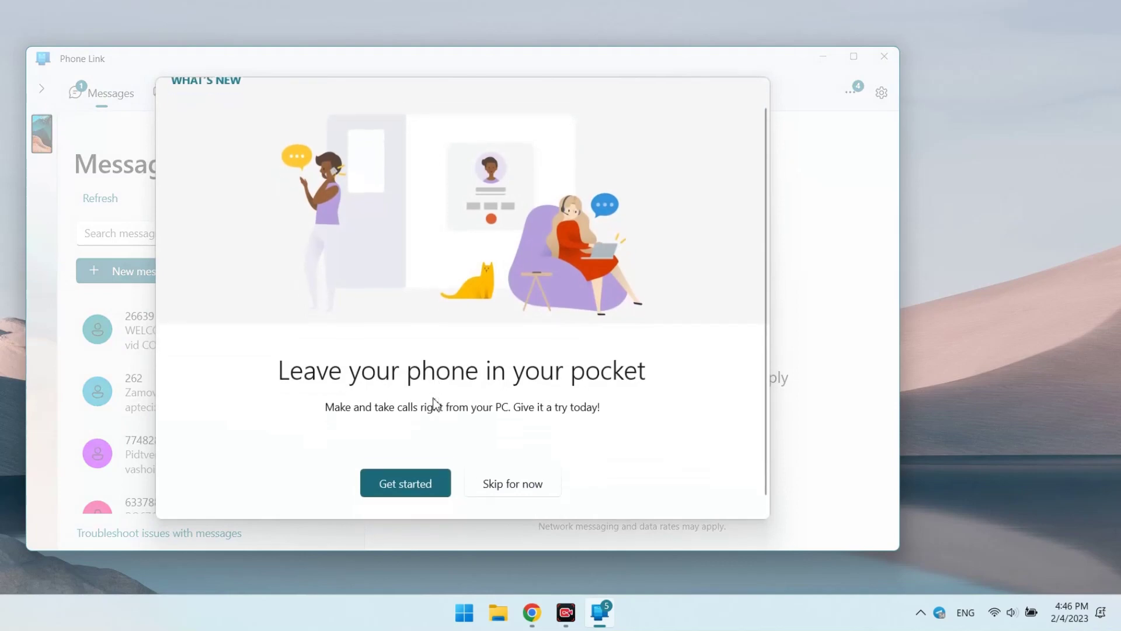
Step: Start Calls setup and choose to connect the phone over Bluetooth manually
click(426, 466)
click(481, 454)
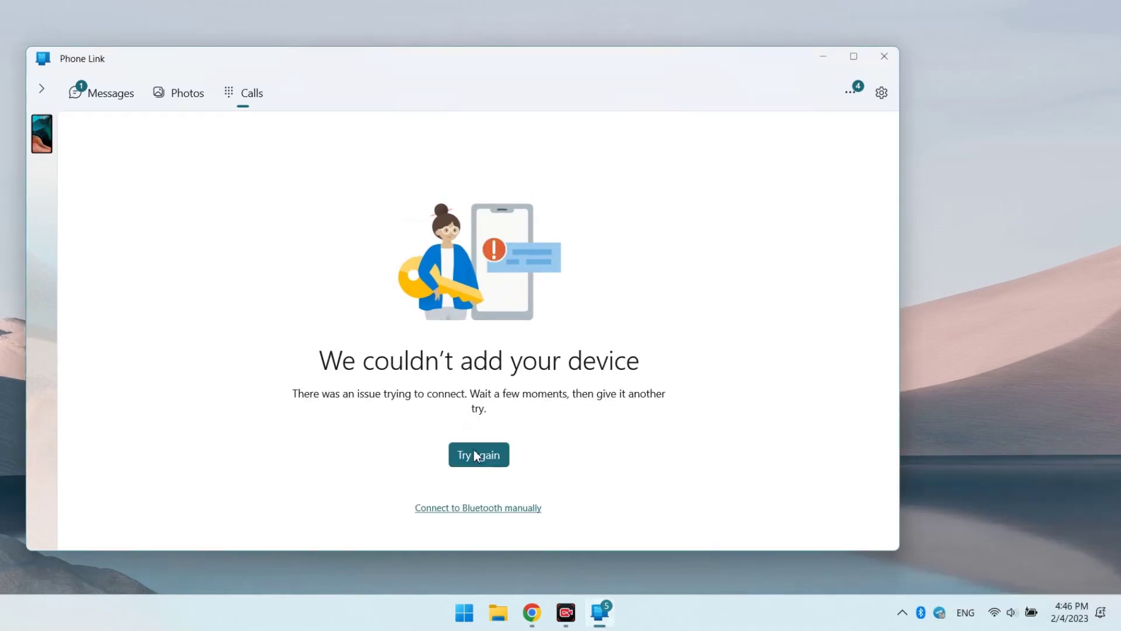
click(494, 507)
scroll(430, 435, down, 2)
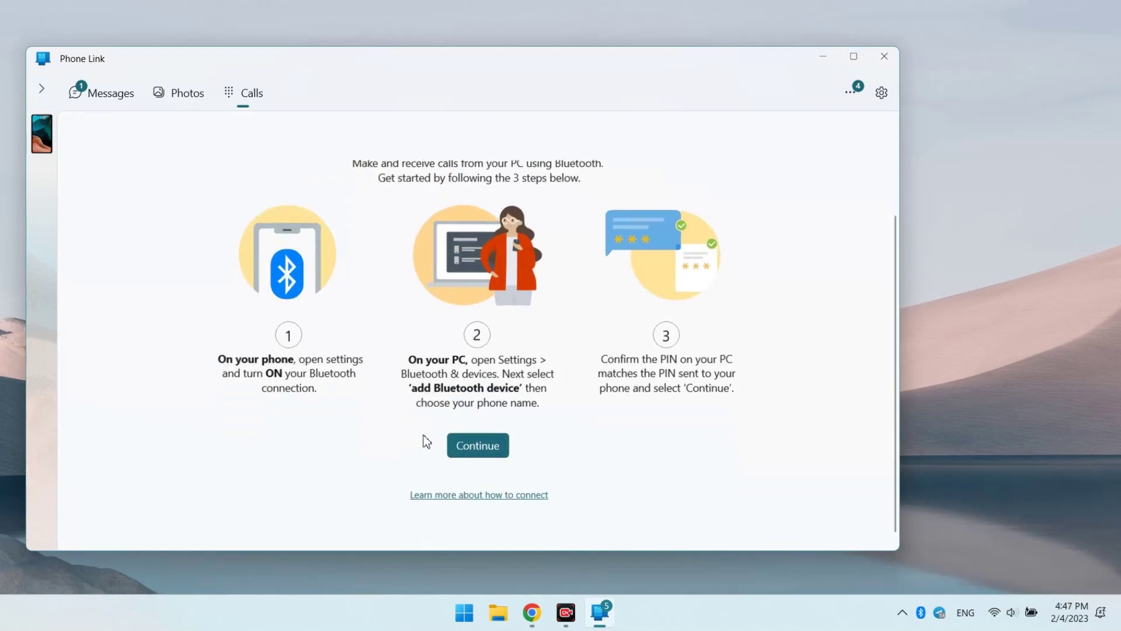
click(453, 436)
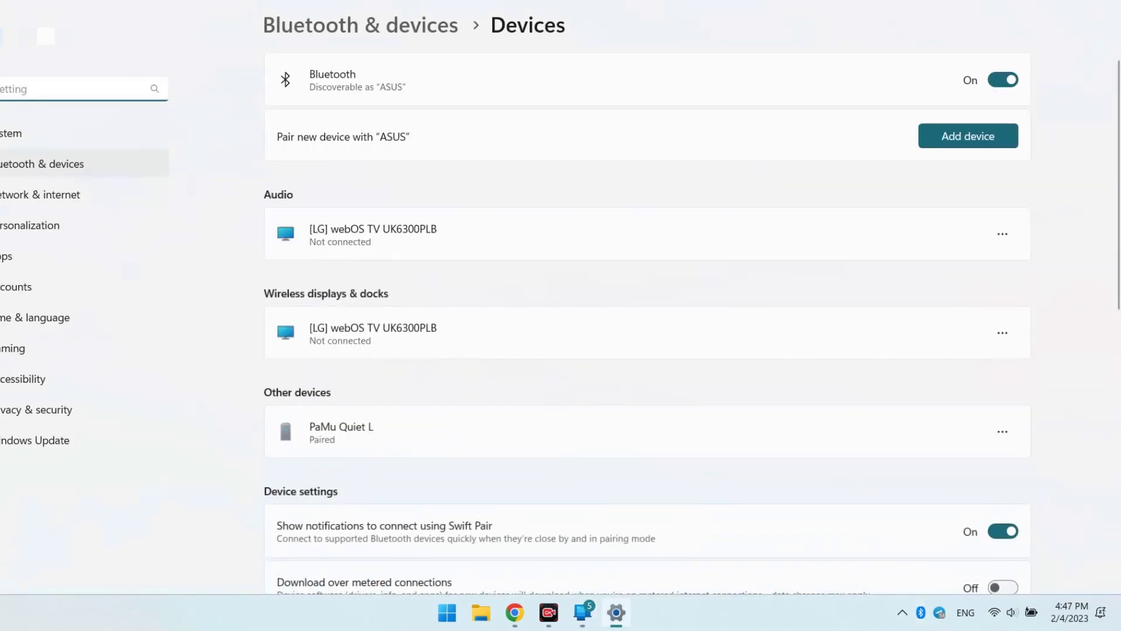
Step: Pair the Armor X8 over Bluetooth after matching the PIN, then place a call from Phone Link
click(951, 142)
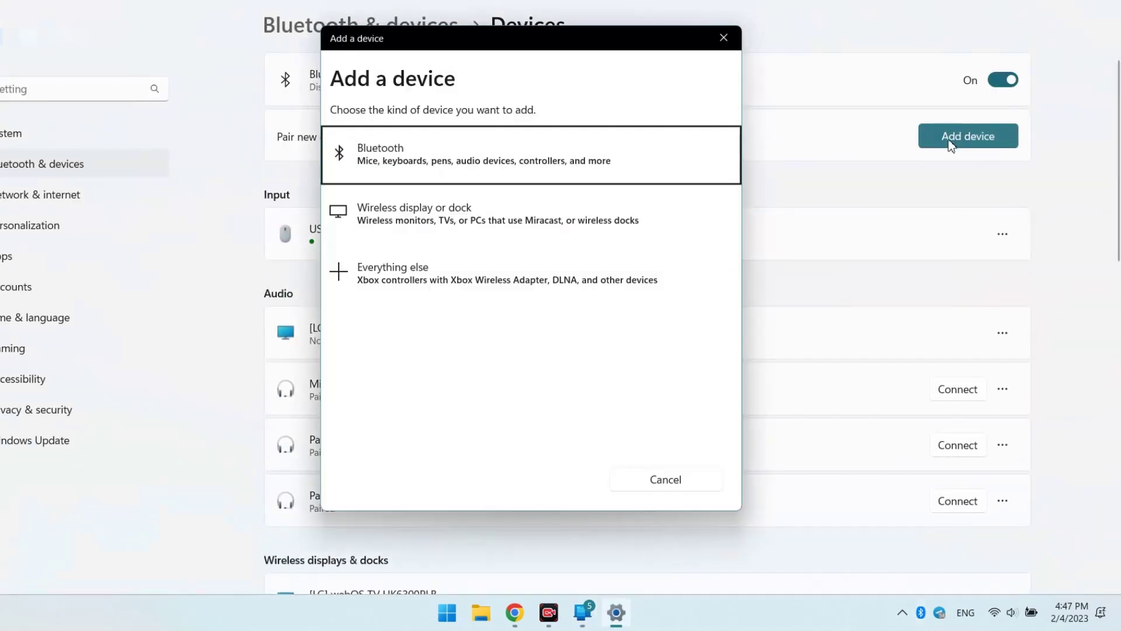
click(514, 144)
click(513, 166)
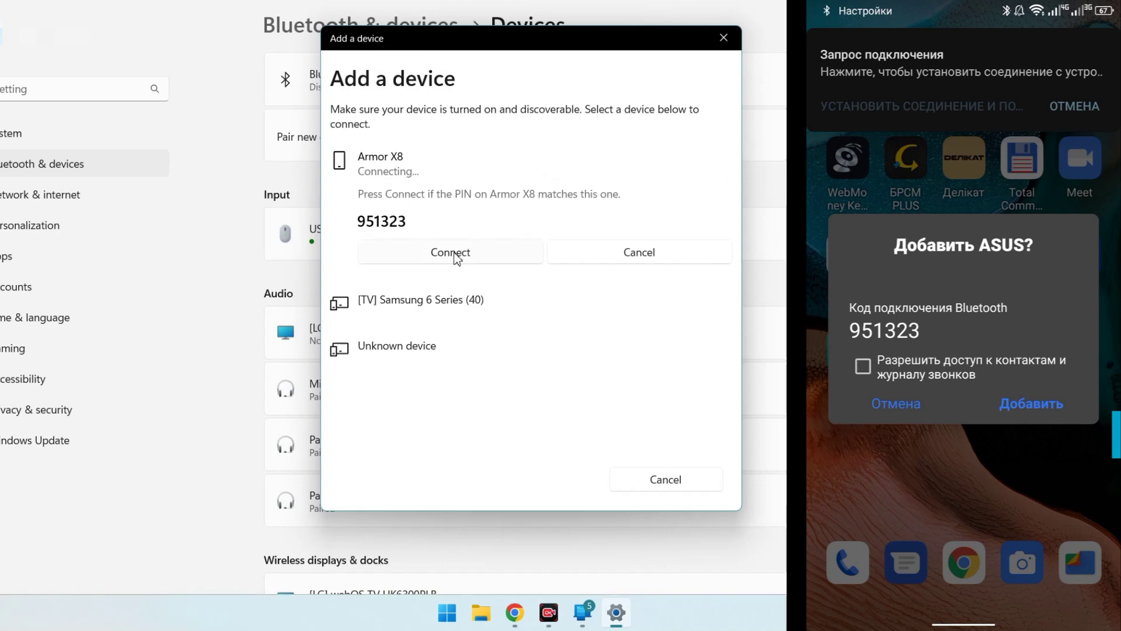
click(456, 256)
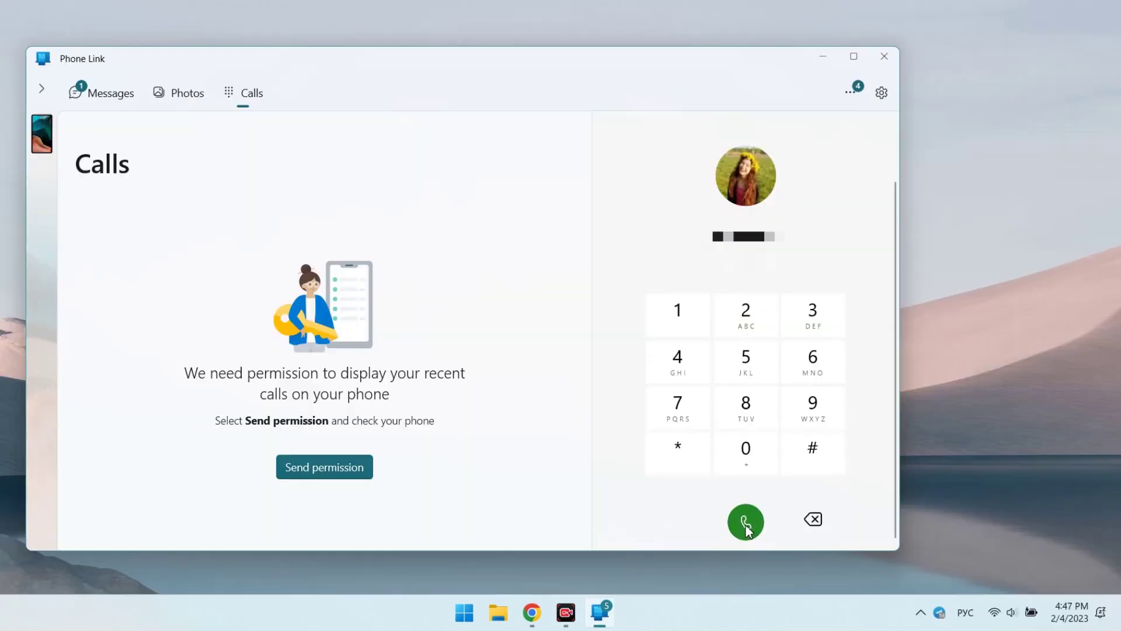
click(746, 524)
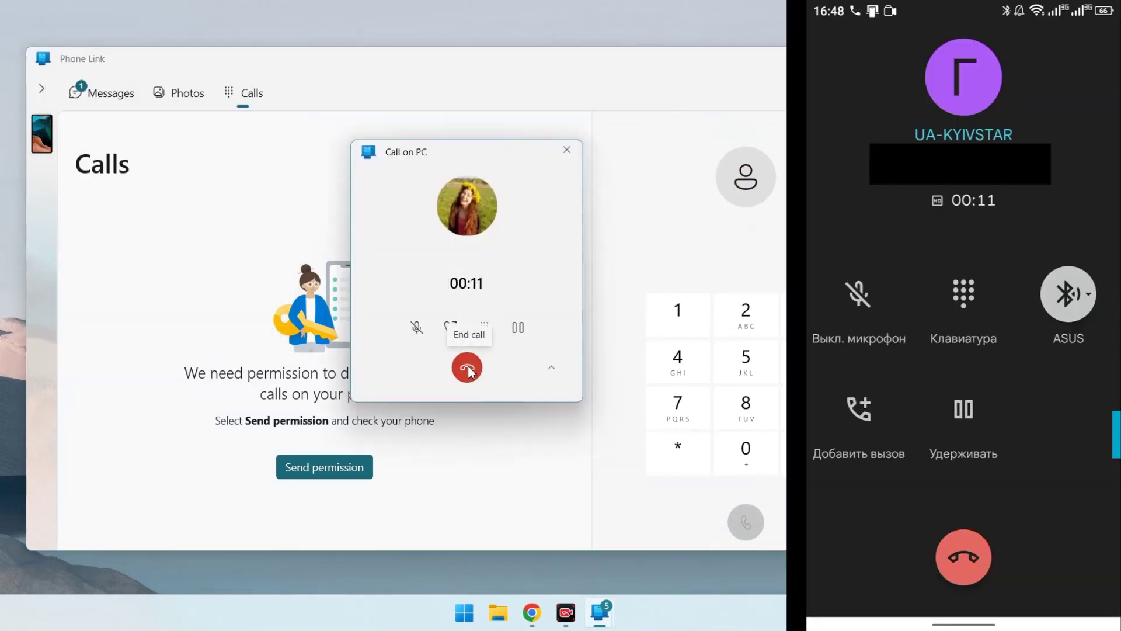
Step: End the call, read the WELCOME BONUS text from 26639, and open Phone Link settings
click(469, 370)
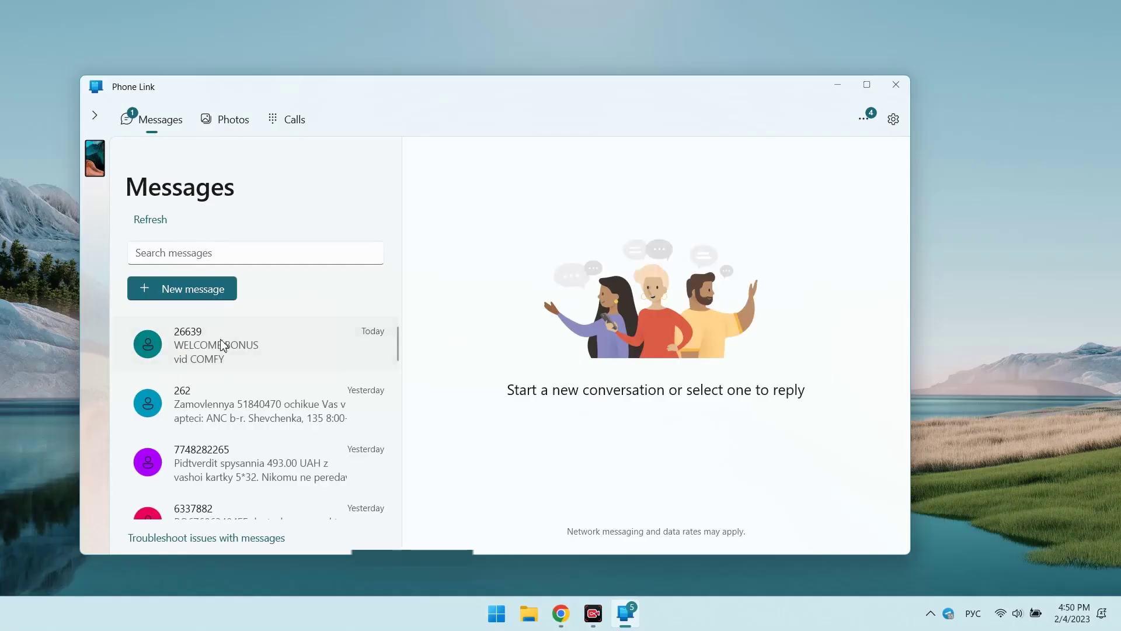
click(223, 345)
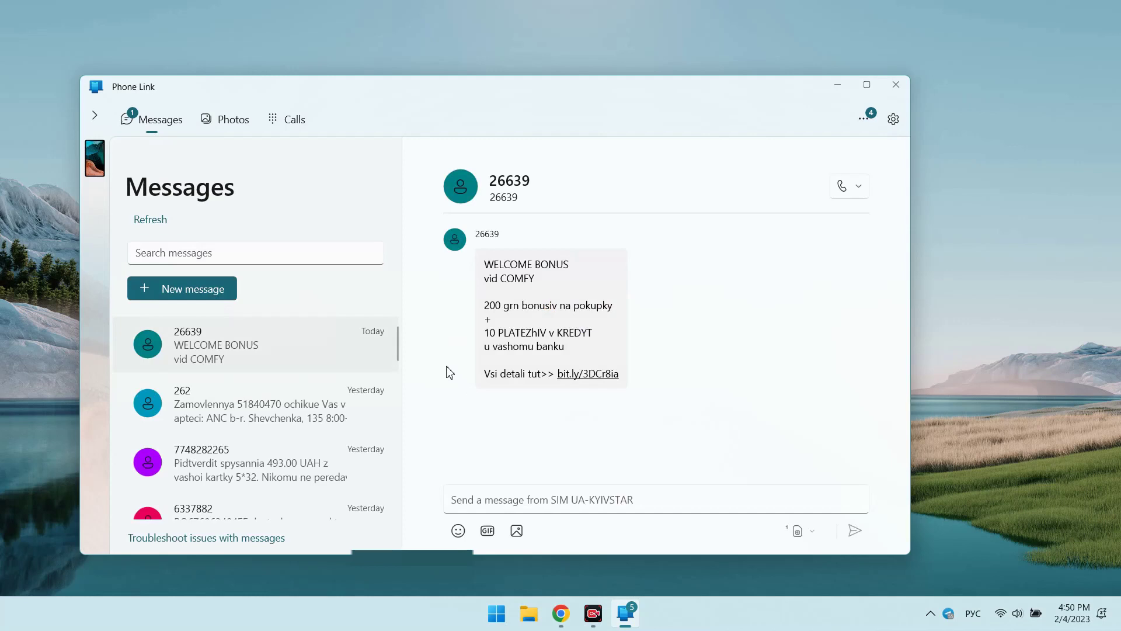
click(228, 119)
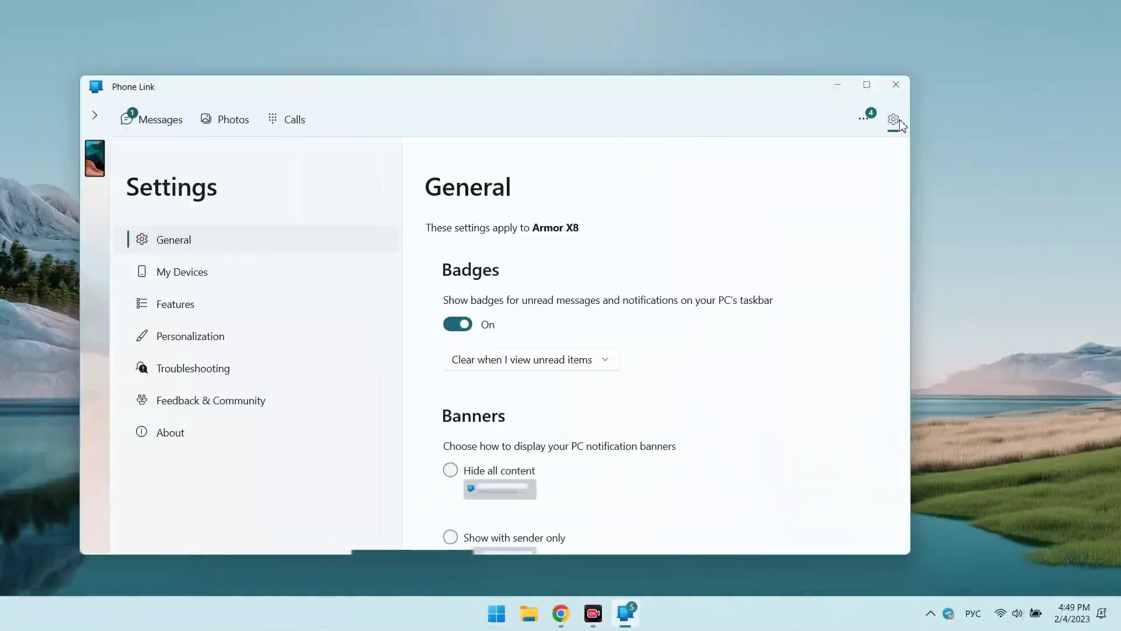
Step: Review General and My Devices settings, then check that all Features notification toggles are on
scroll(685, 280, down, 4)
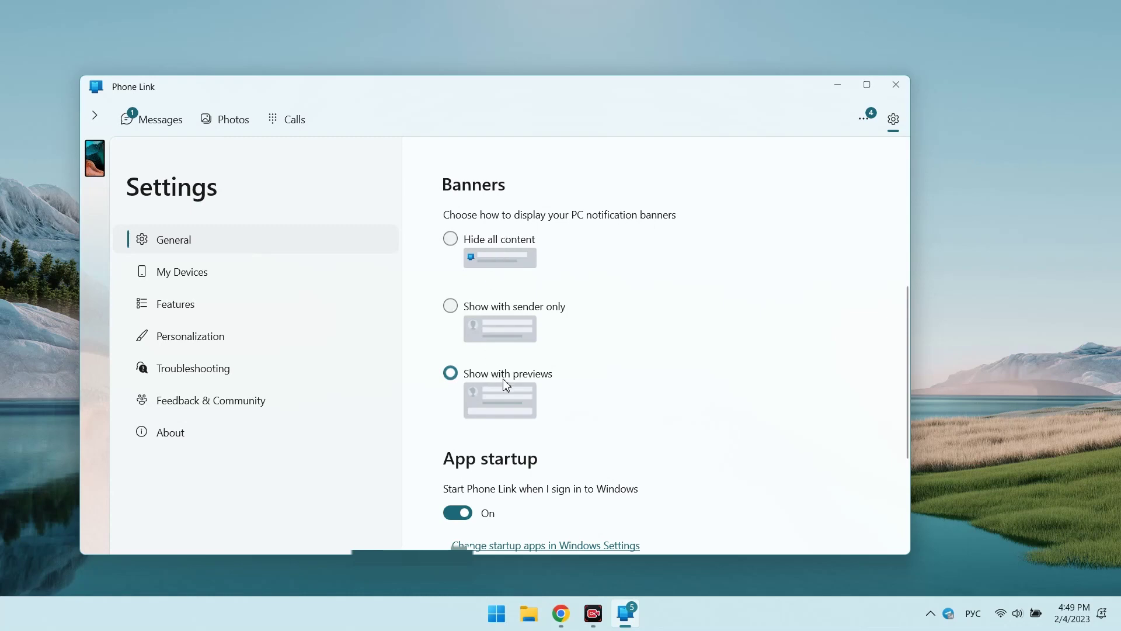
scroll(621, 400, down, 3)
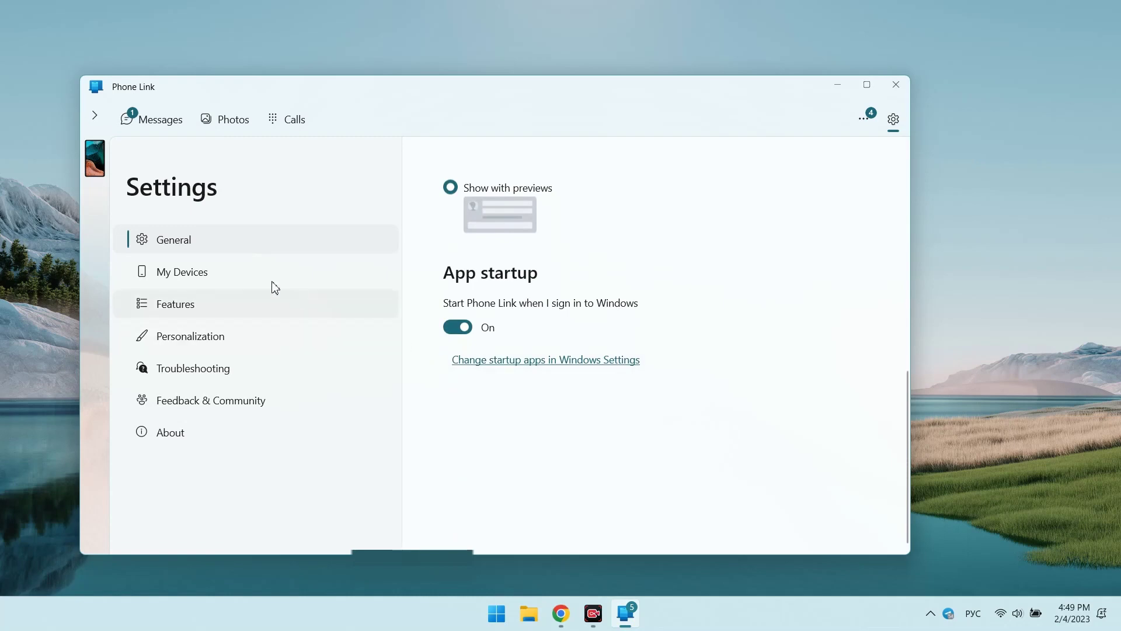
click(207, 277)
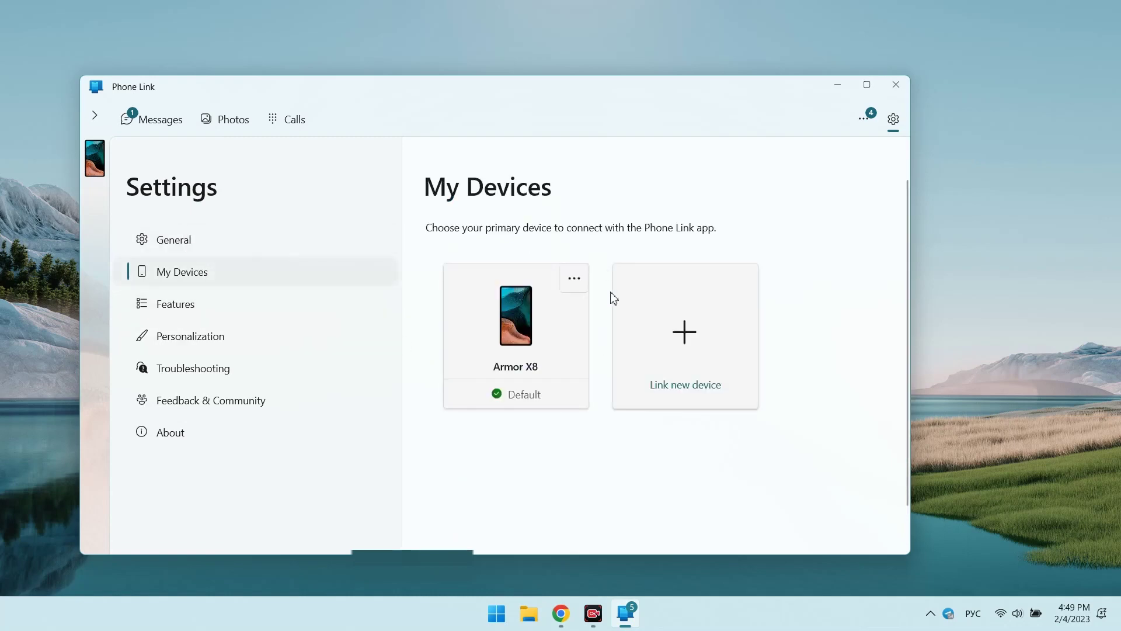
click(193, 312)
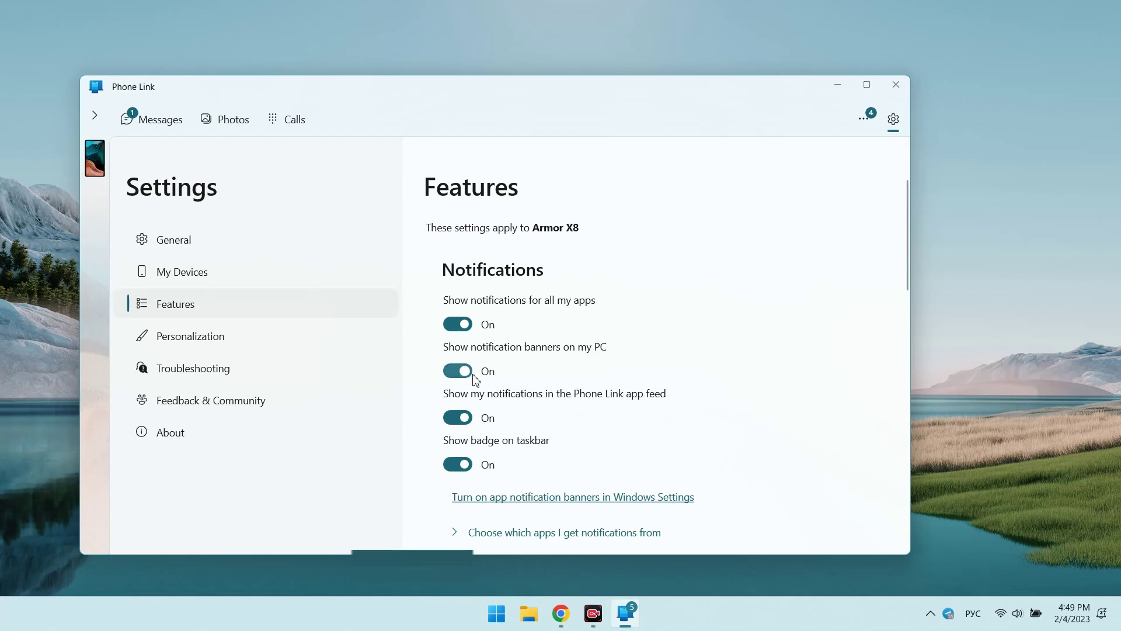
scroll(748, 366, down, 2)
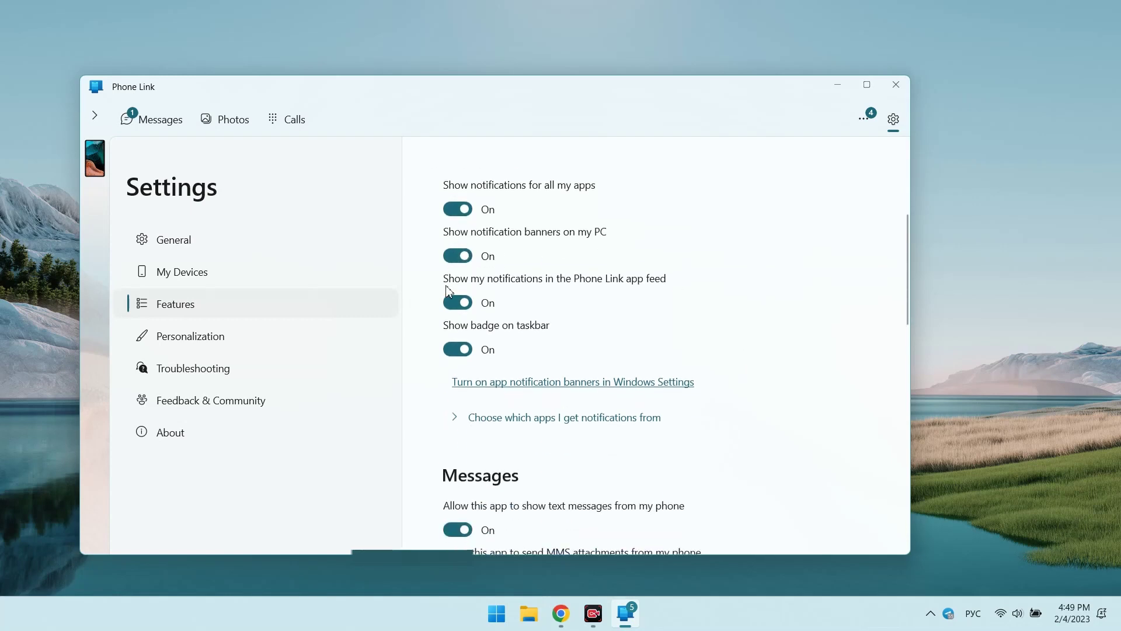